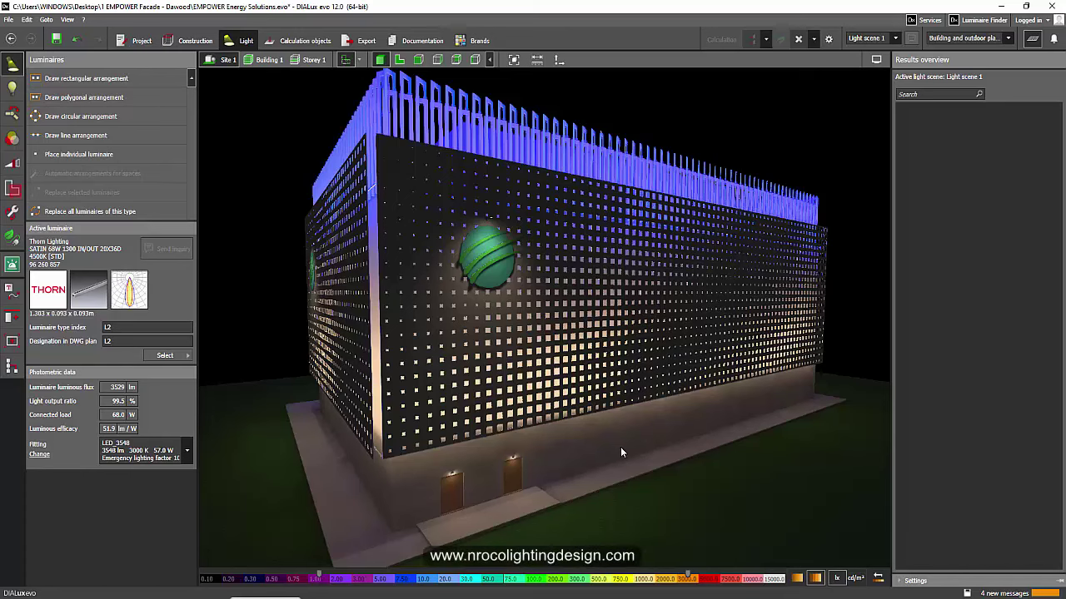
left_click(8, 20)
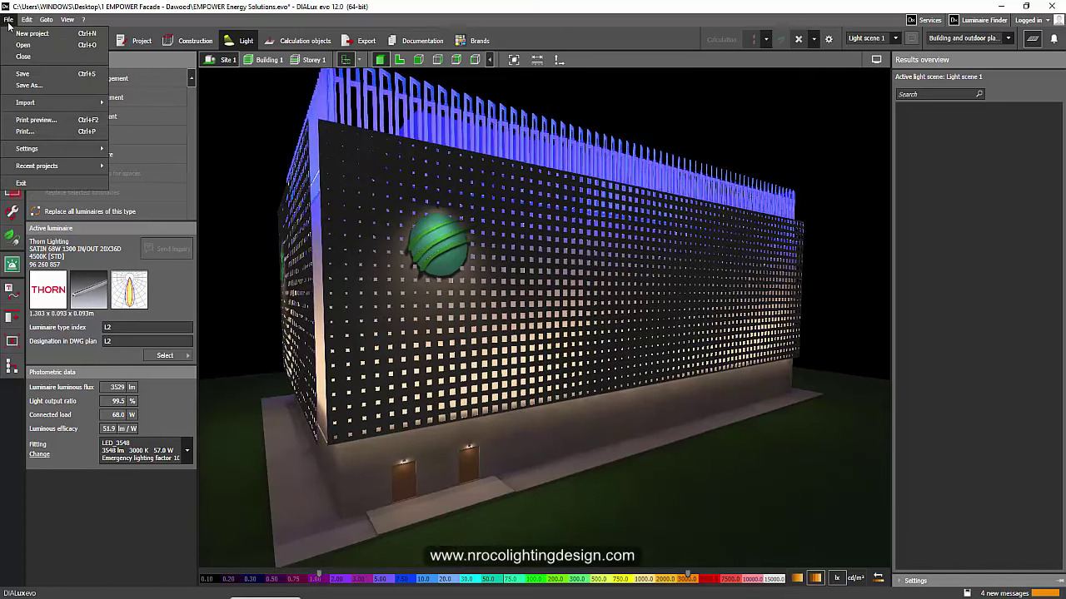
mouse_move(33, 106)
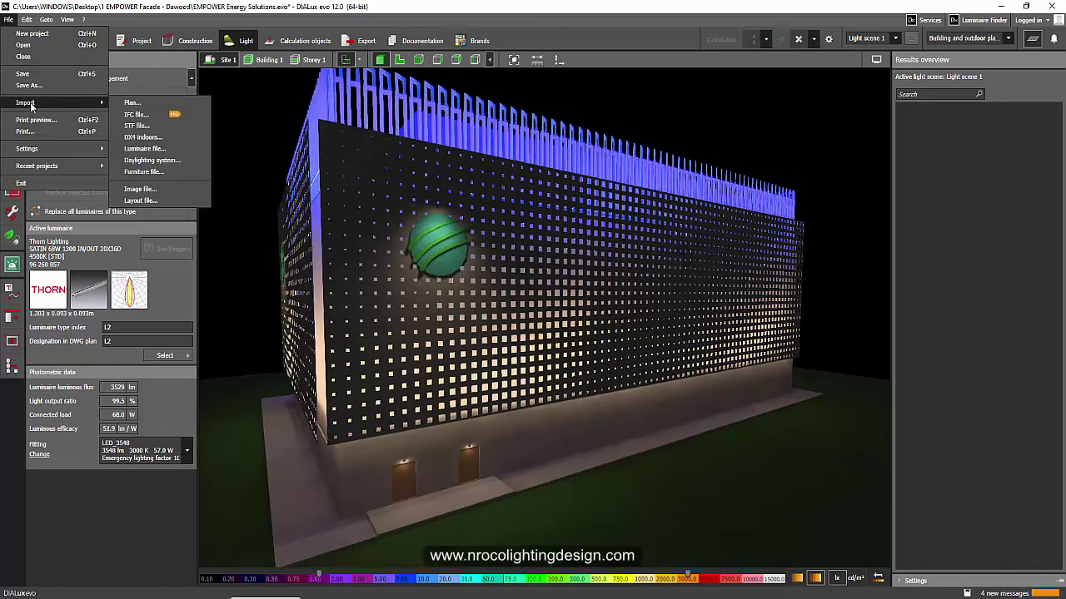
left_click(145, 148)
left_click(379, 122)
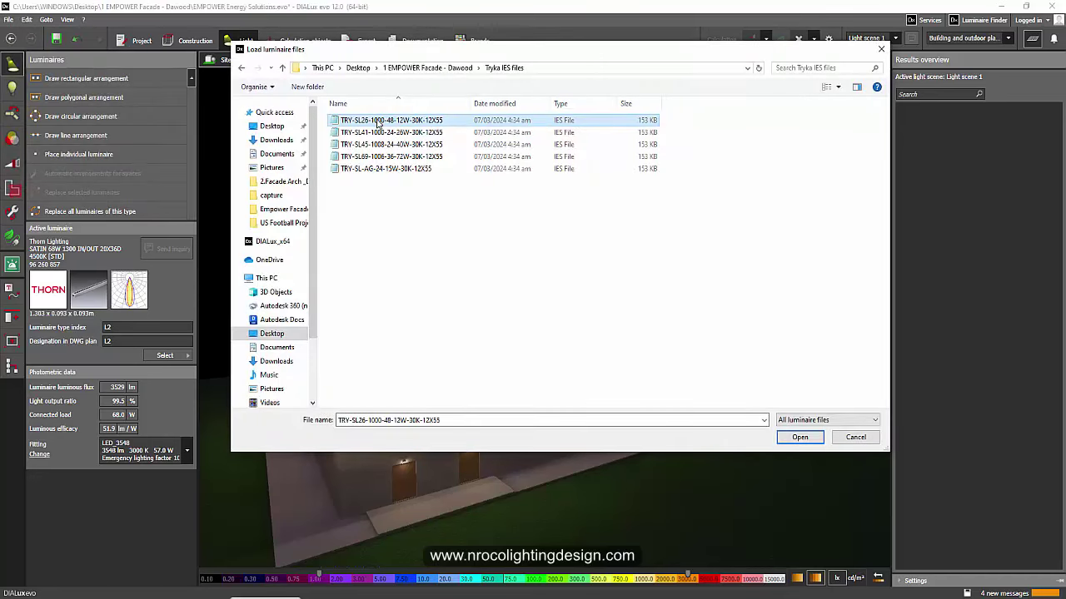
left_click(800, 437)
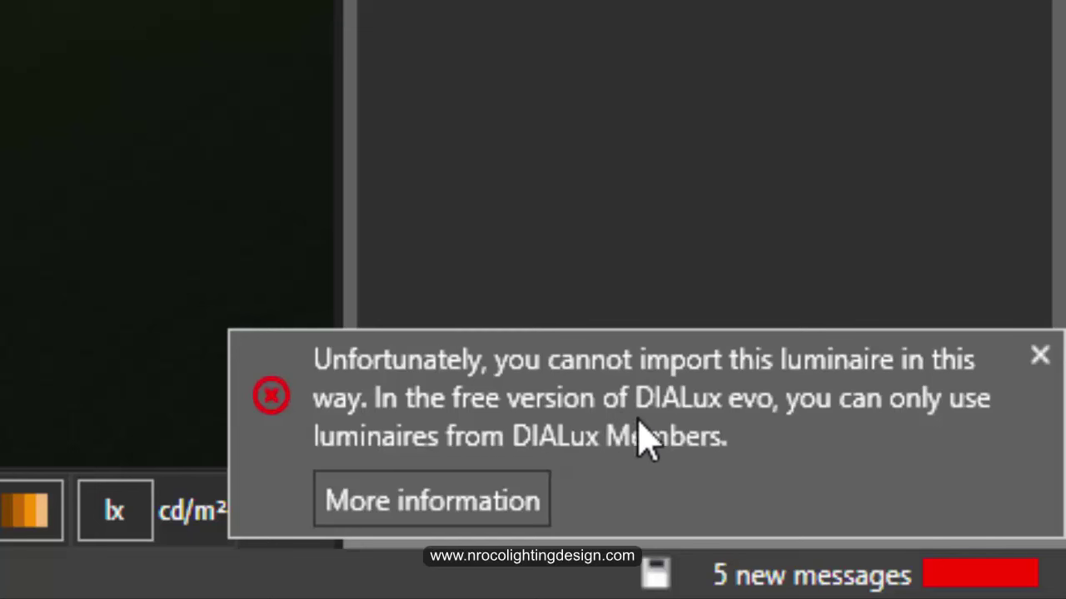
left_click(821, 469)
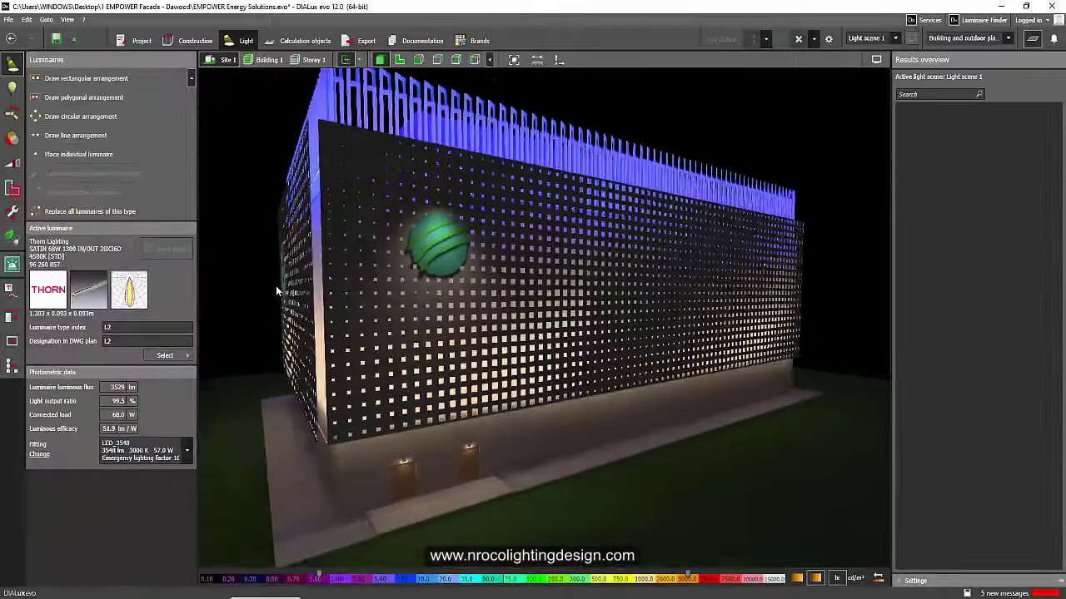
middle_click_drag(276, 285, 477, 400)
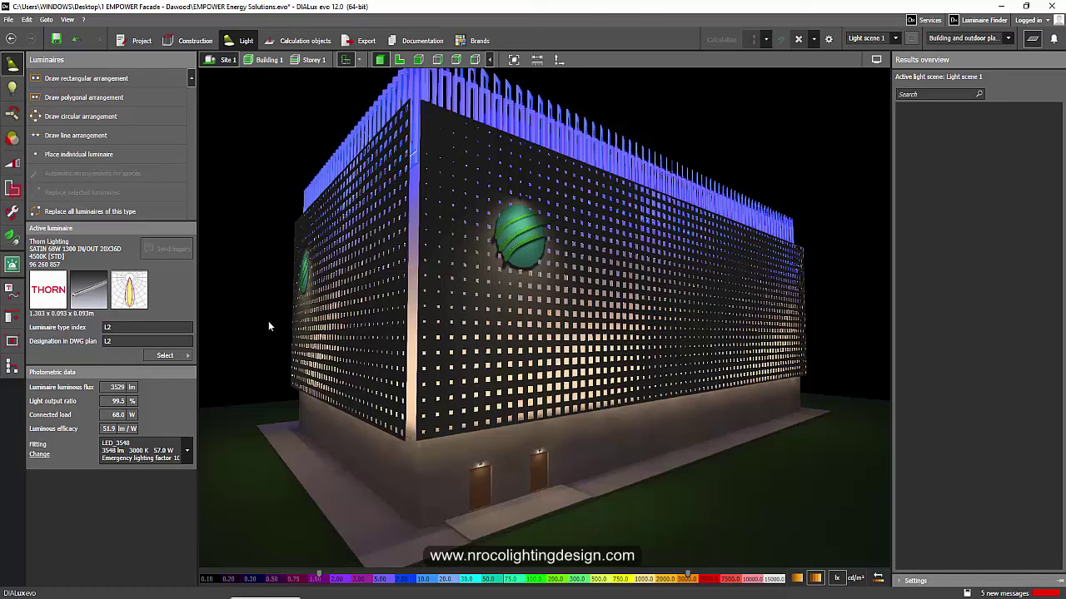
Open the DIALux Pricing page and save the cookie settings
middle_click_drag(268, 325, 559, 533)
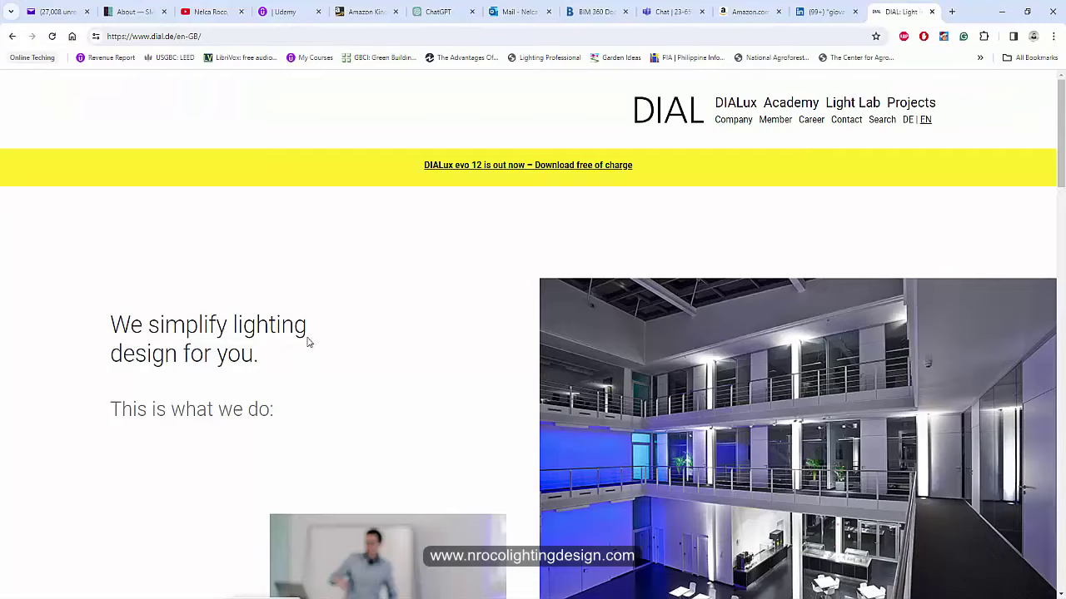
scroll(333, 336, "down", 2)
scroll(340, 330, "up", 2)
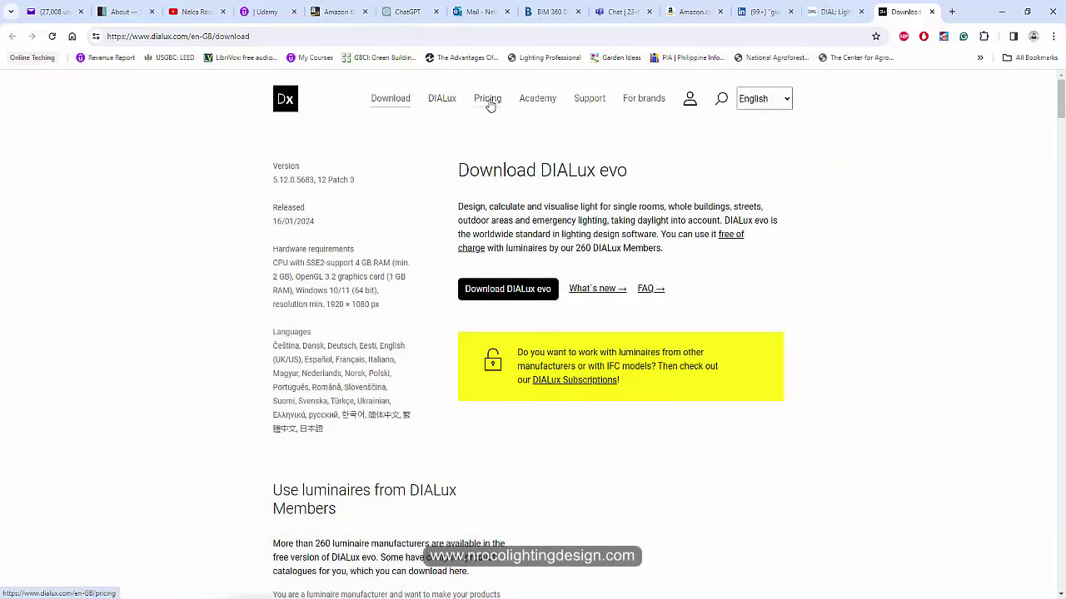
left_click(488, 99)
scroll(792, 375, "down", 4)
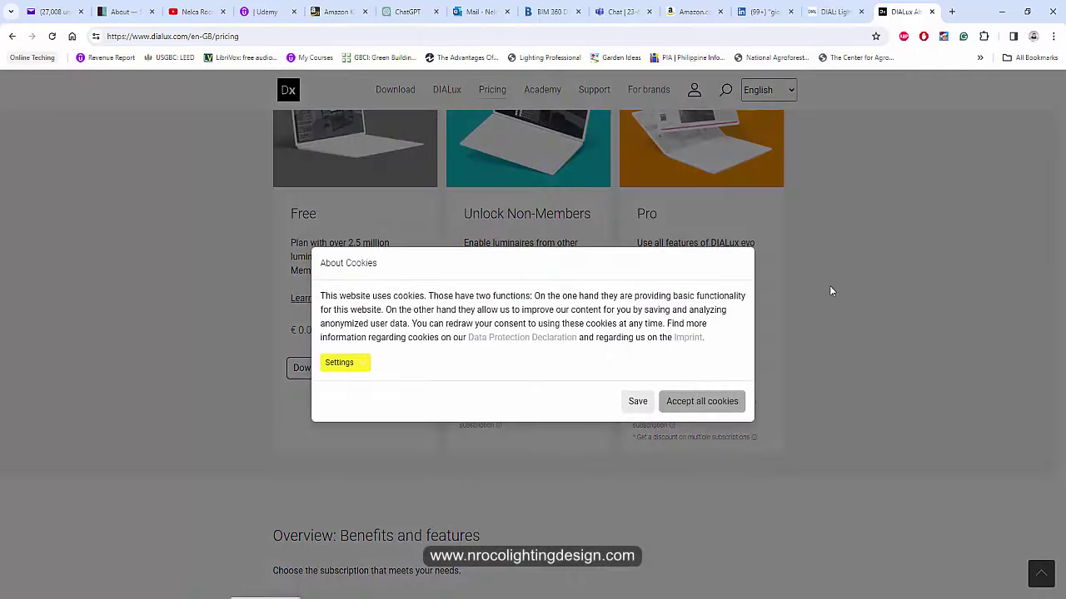
left_click(638, 402)
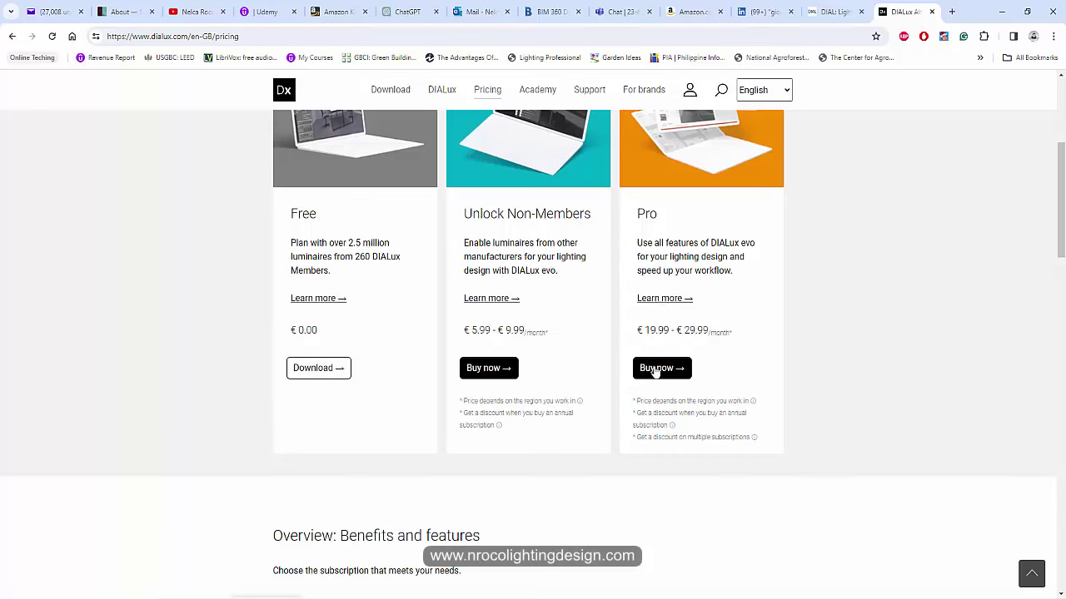
Choose Buy now on the DIALux Pro card and view the new Subscriptions tab
left_click(655, 377)
left_click(791, 11)
left_click(839, 12)
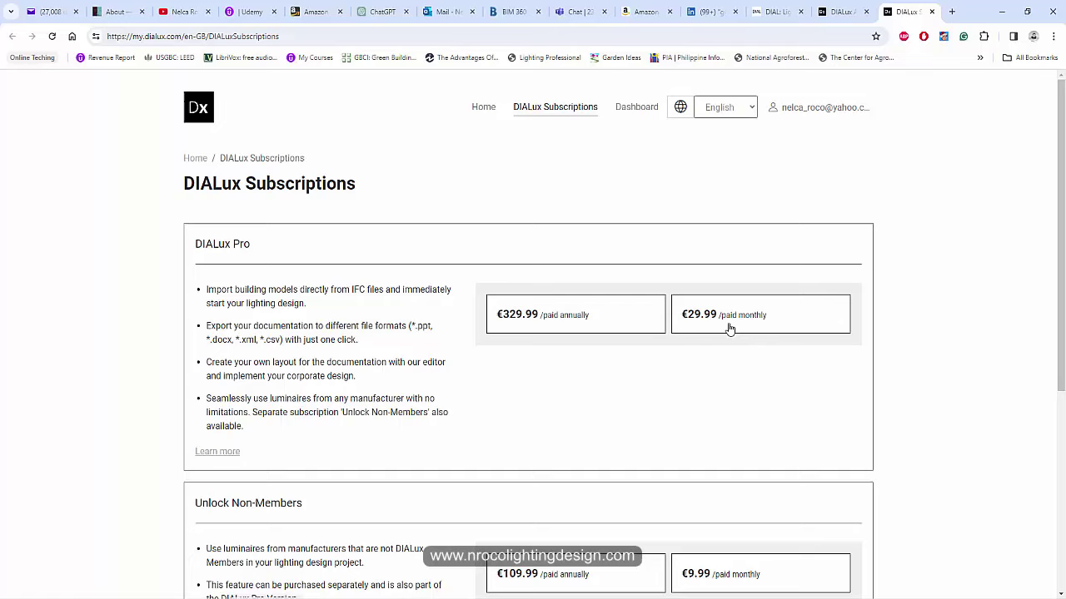
Select the €29.99 monthly billing option for DIALux Pro and proceed to checkout
scroll(728, 328, "down", 2)
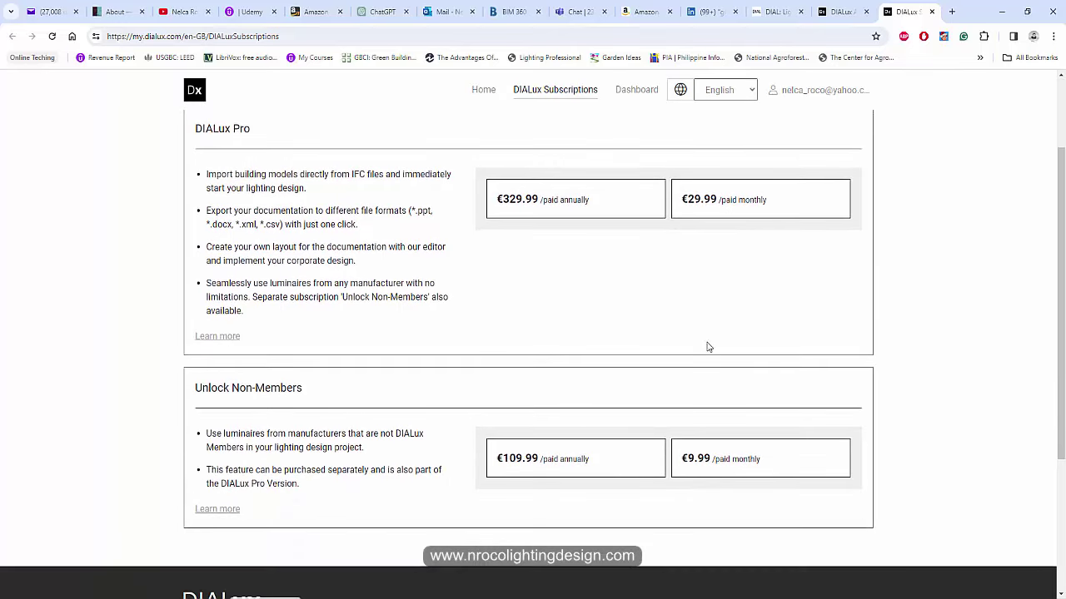
left_click(730, 209)
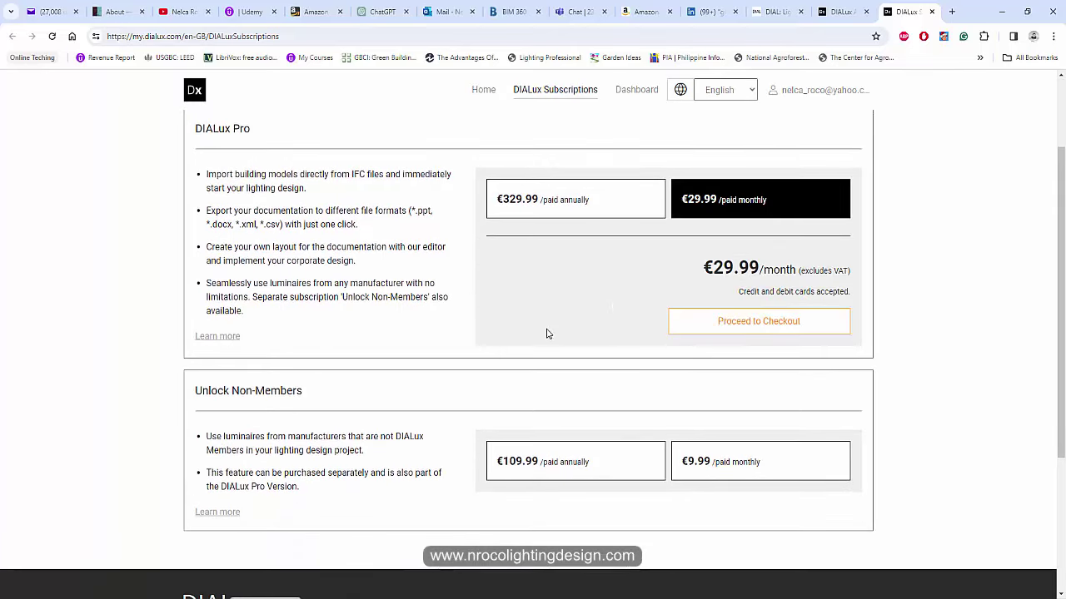
scroll(542, 316, "up", 2)
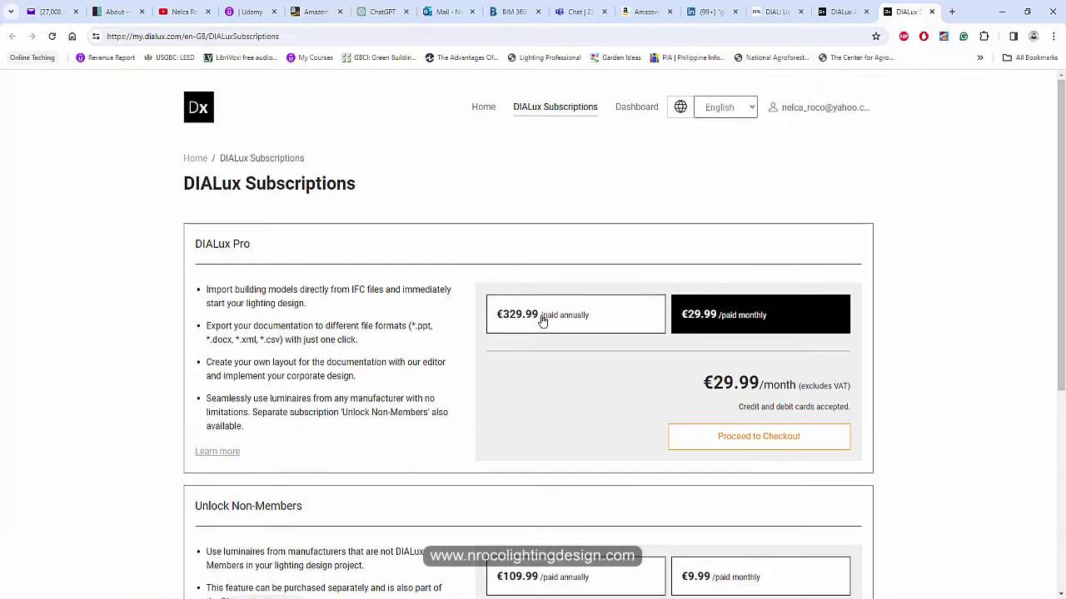
scroll(529, 326, "down", 4)
scroll(587, 320, "up", 3)
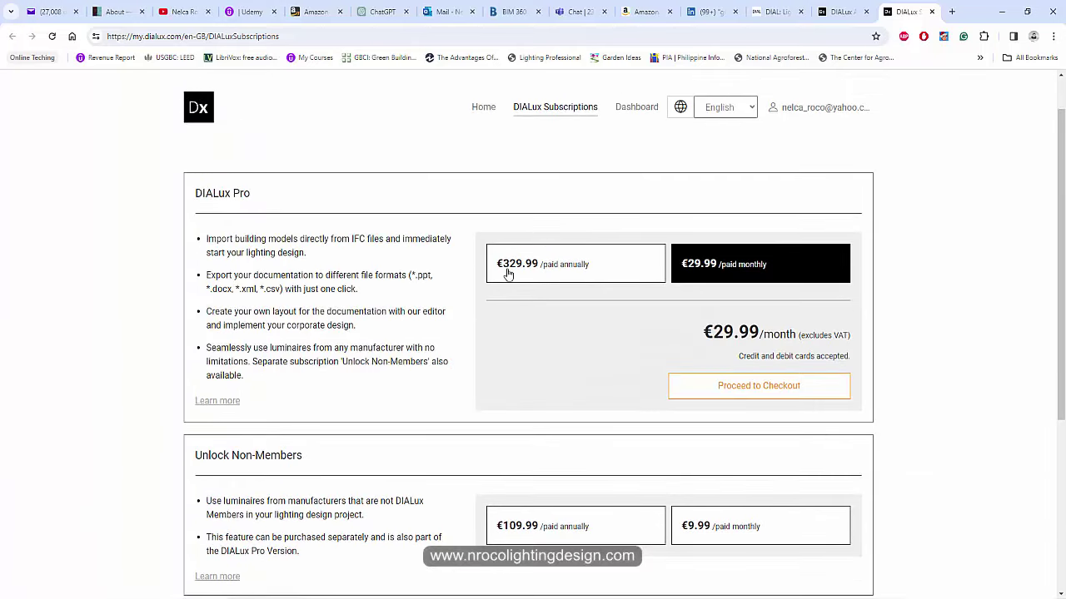
left_click(714, 395)
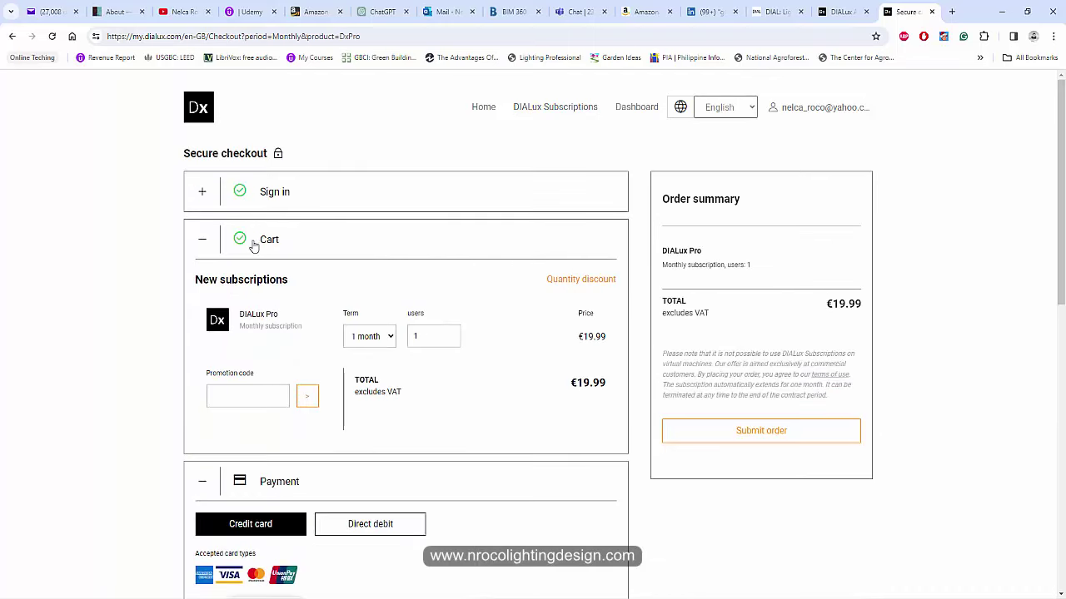
Check the signed-in account, review the cart and billing details, and submit the DIALux Pro order
left_click(324, 201)
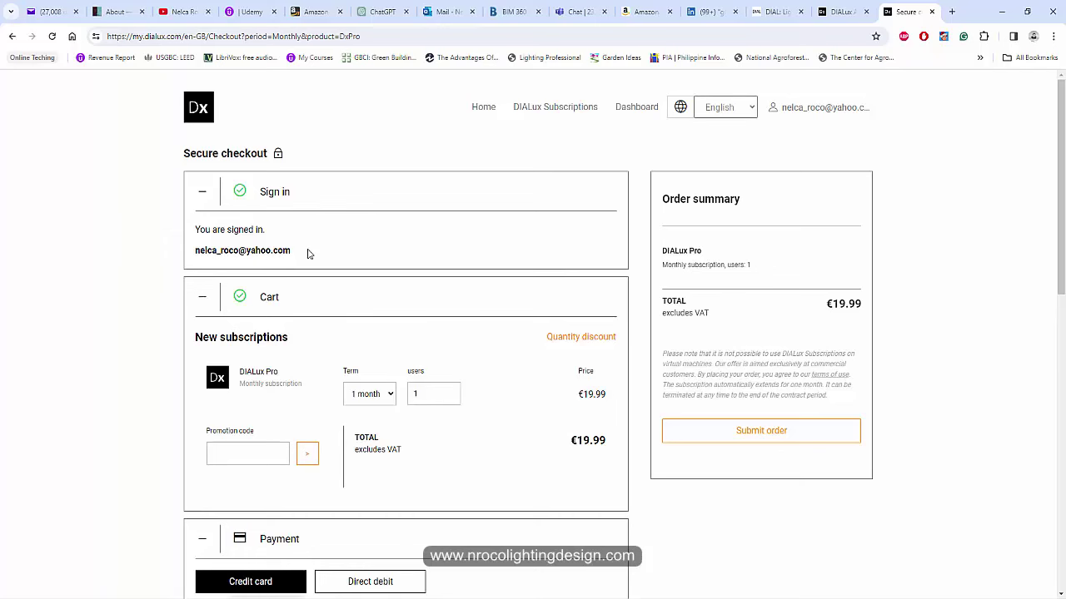
scroll(333, 416, "down", 1)
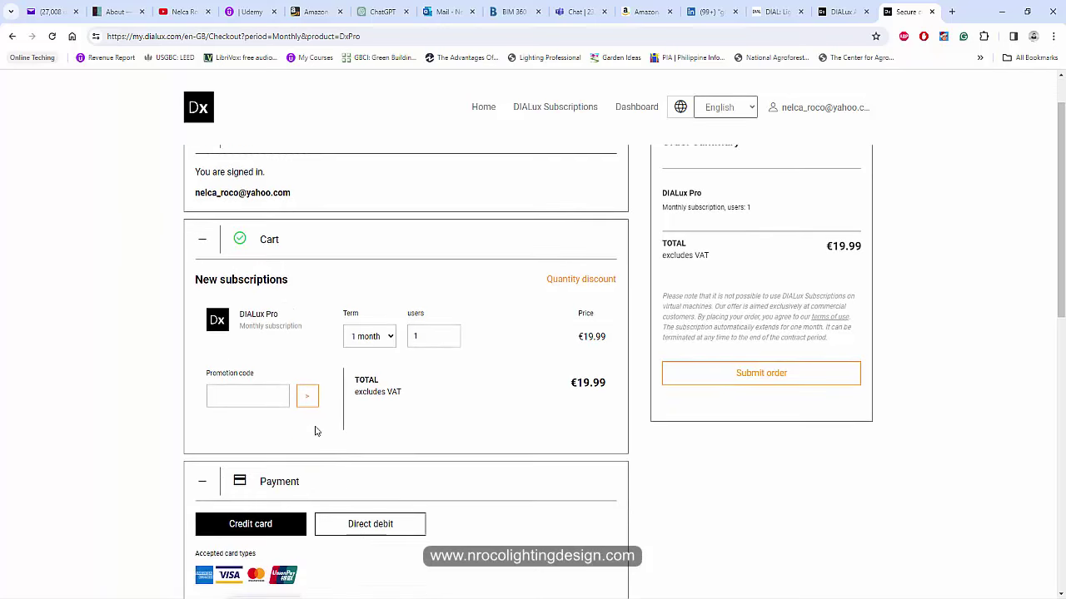
scroll(425, 374, "down", 3)
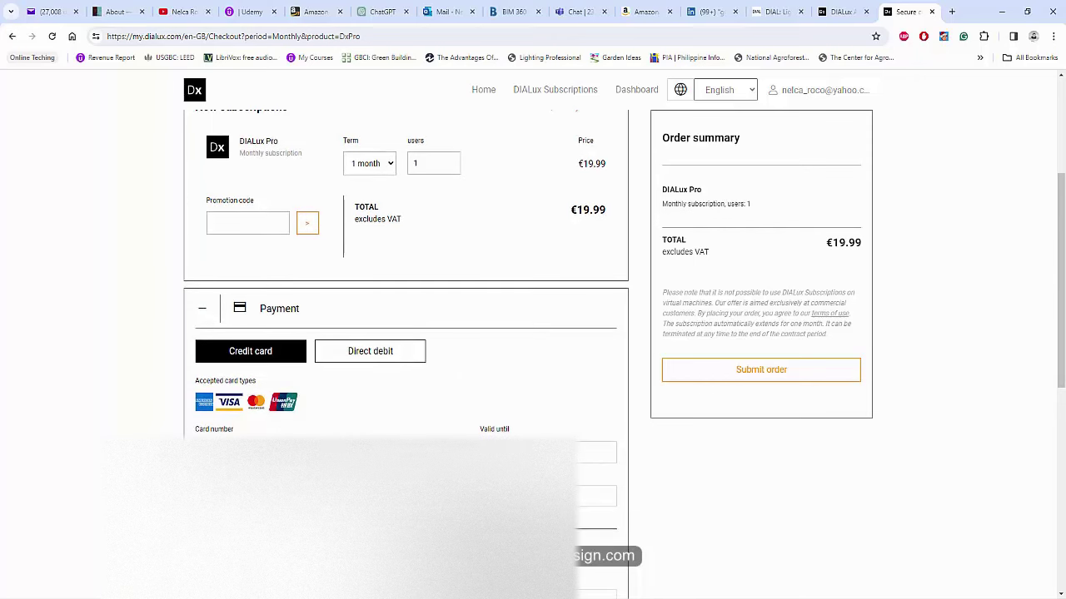
scroll(408, 333, "down", 5)
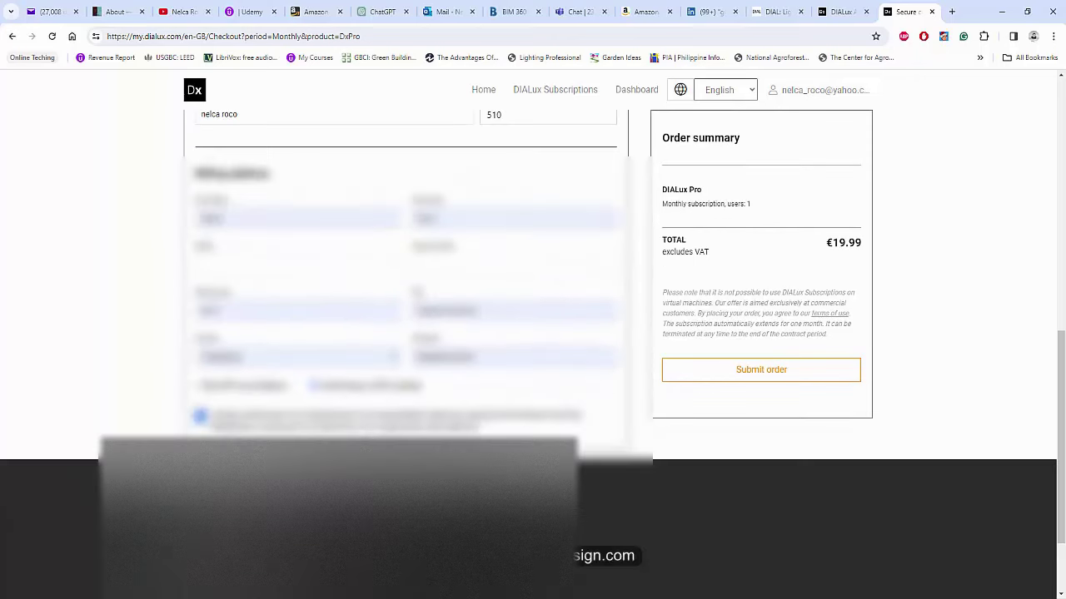
scroll(747, 416, "up", 8)
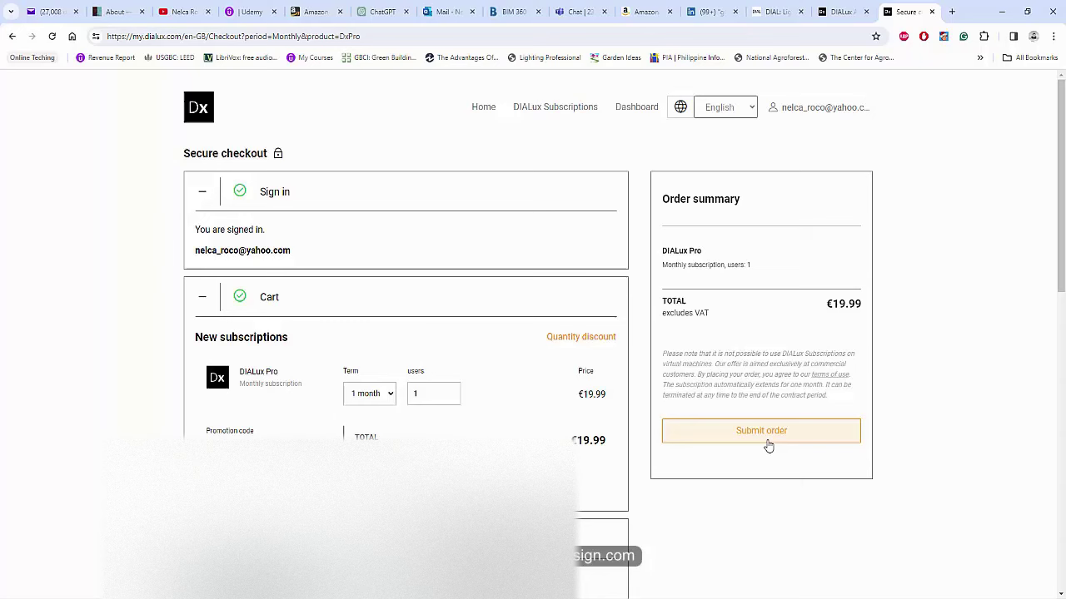
left_click(737, 430)
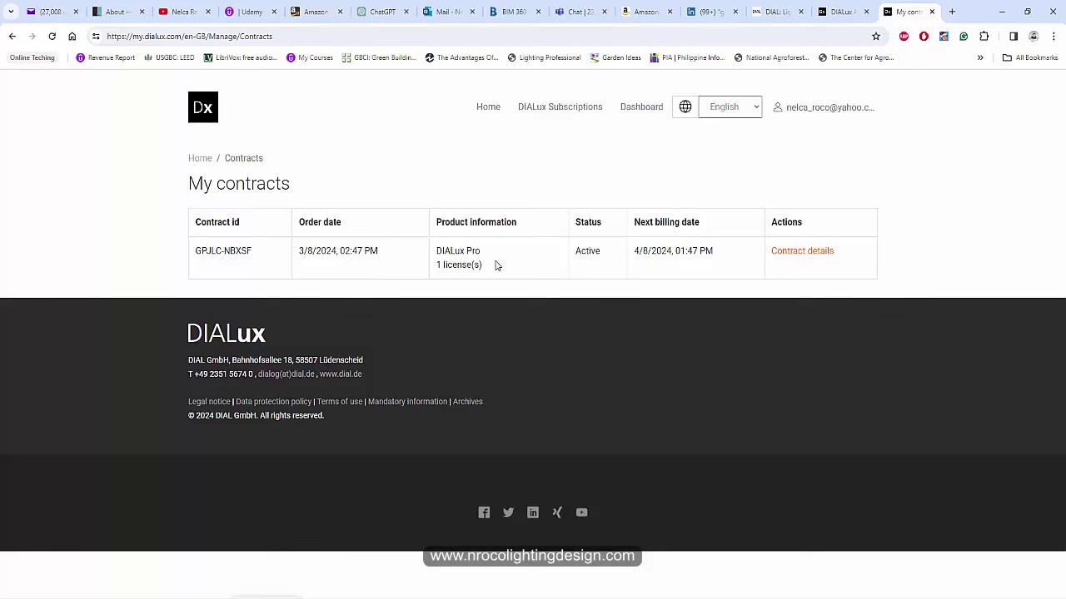
Review the DIALux Pro contract details and invoices, then return to the My contracts list
left_click(785, 265)
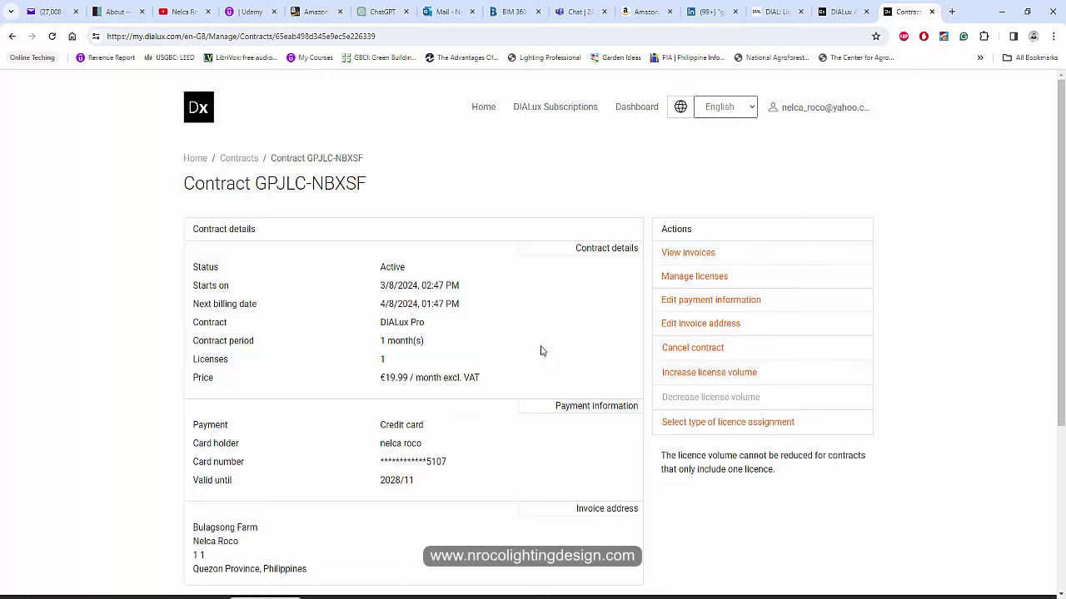
scroll(541, 350, "down", 3)
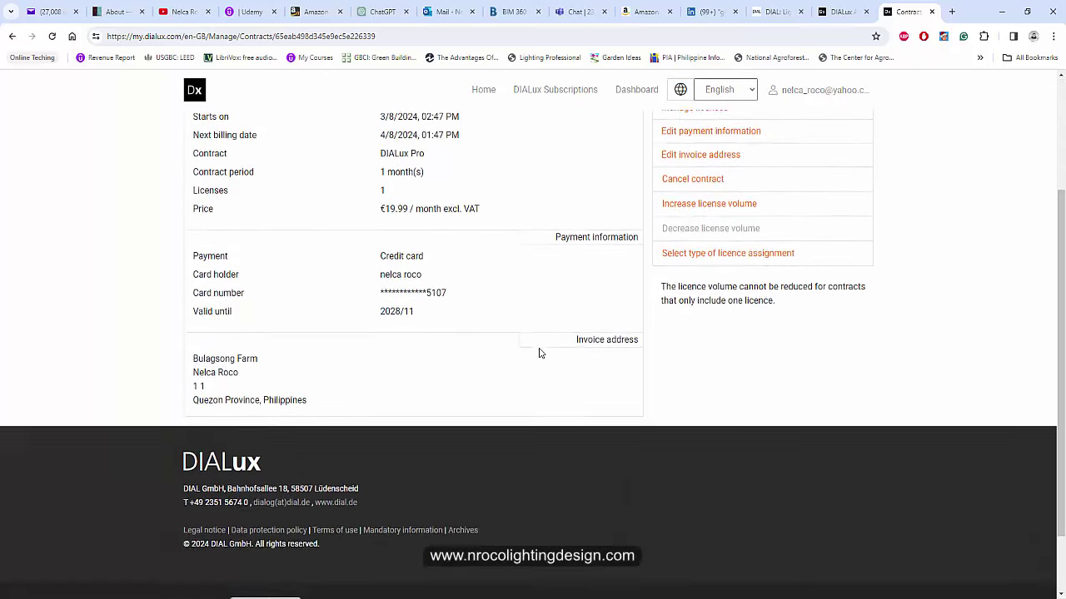
scroll(550, 356, "up", 3)
key("alt+Left")
key("alt+Right")
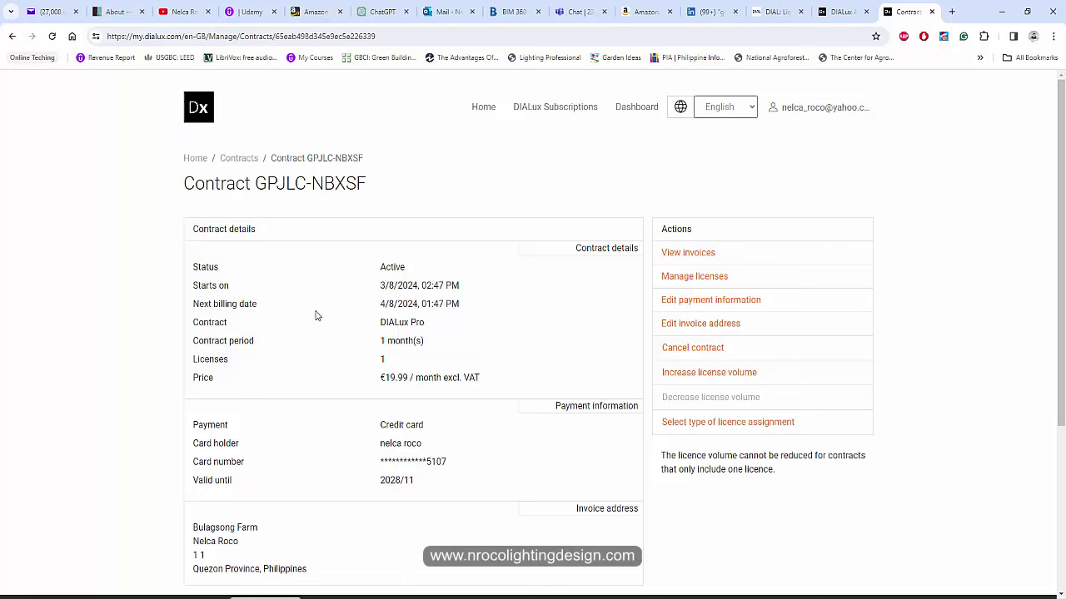
left_click(242, 159)
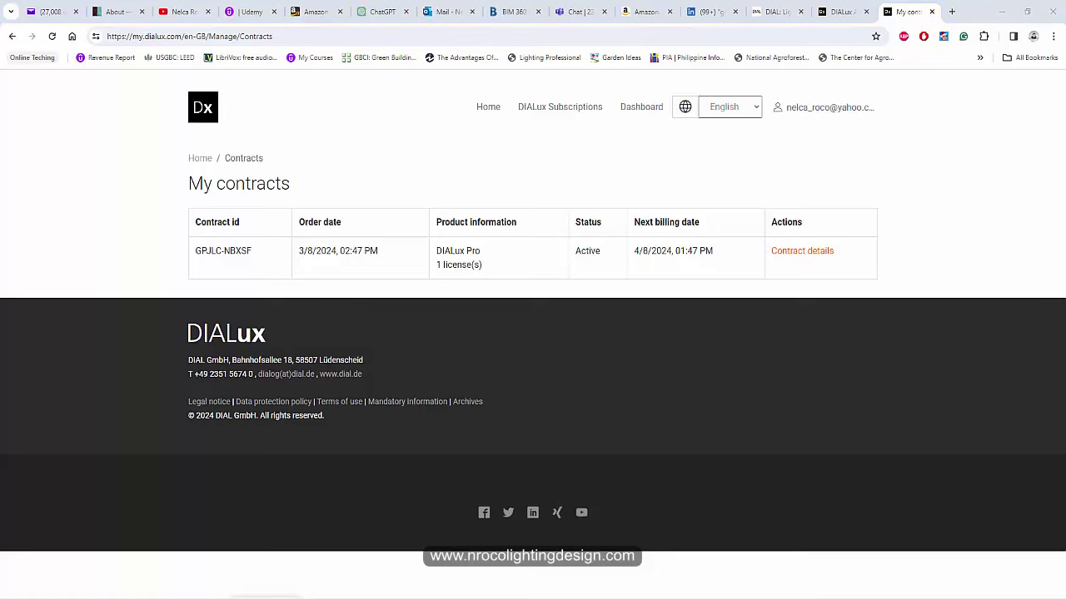
In DIALux evo, activate the DIALux Pro contract from Activate and manage contracts
left_click(635, 563)
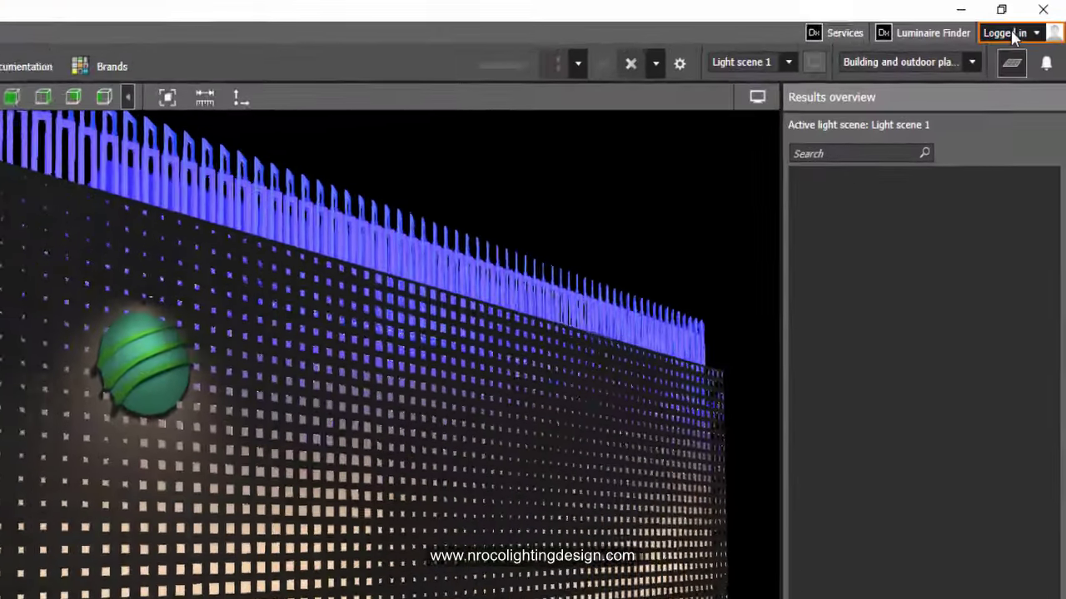
left_click(1013, 37)
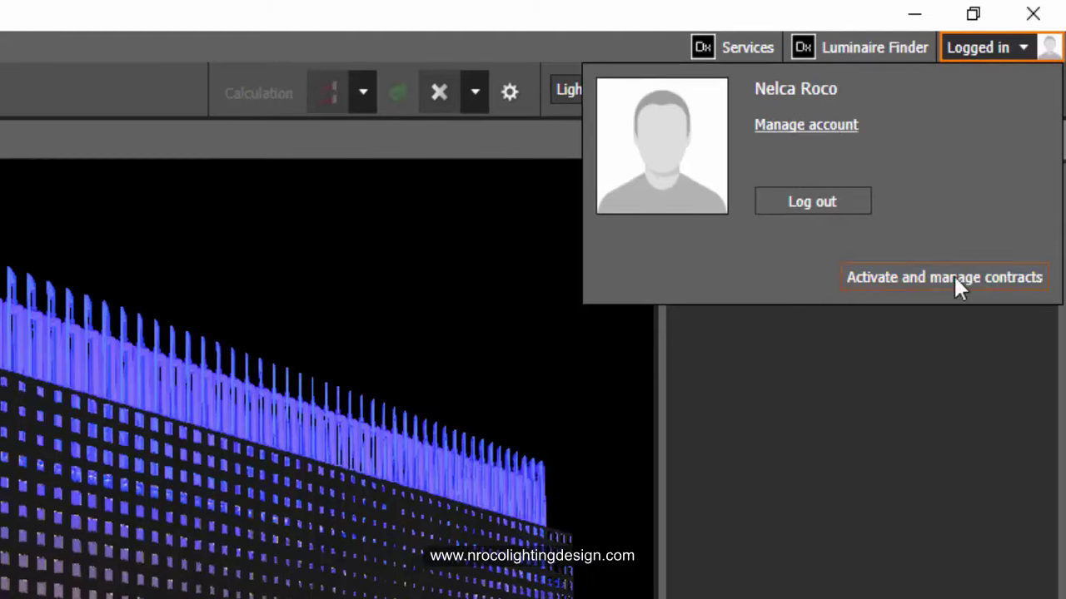
left_click(956, 280)
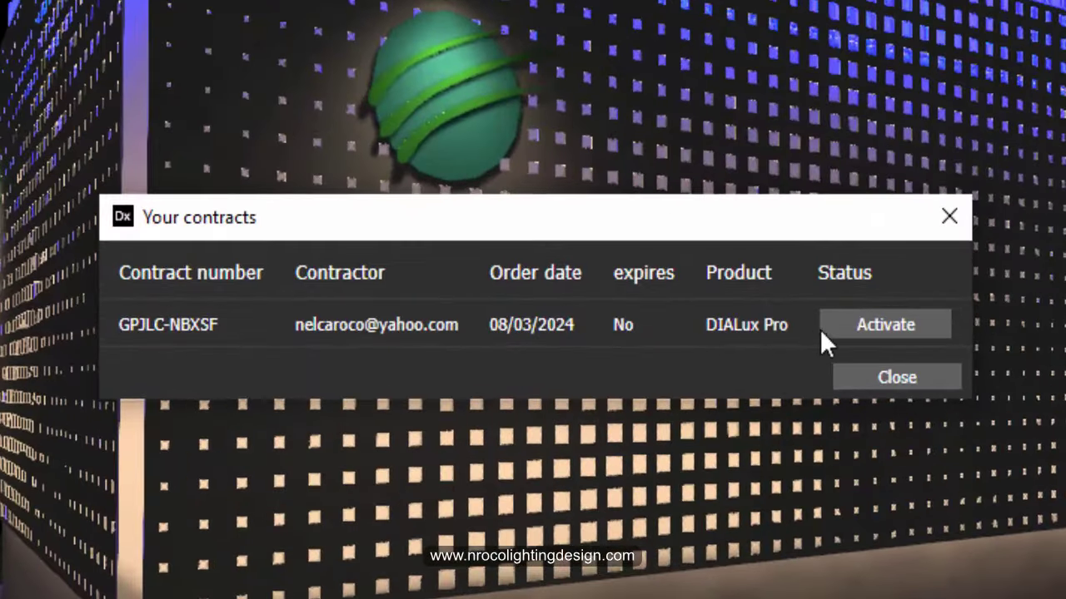
left_click(861, 326)
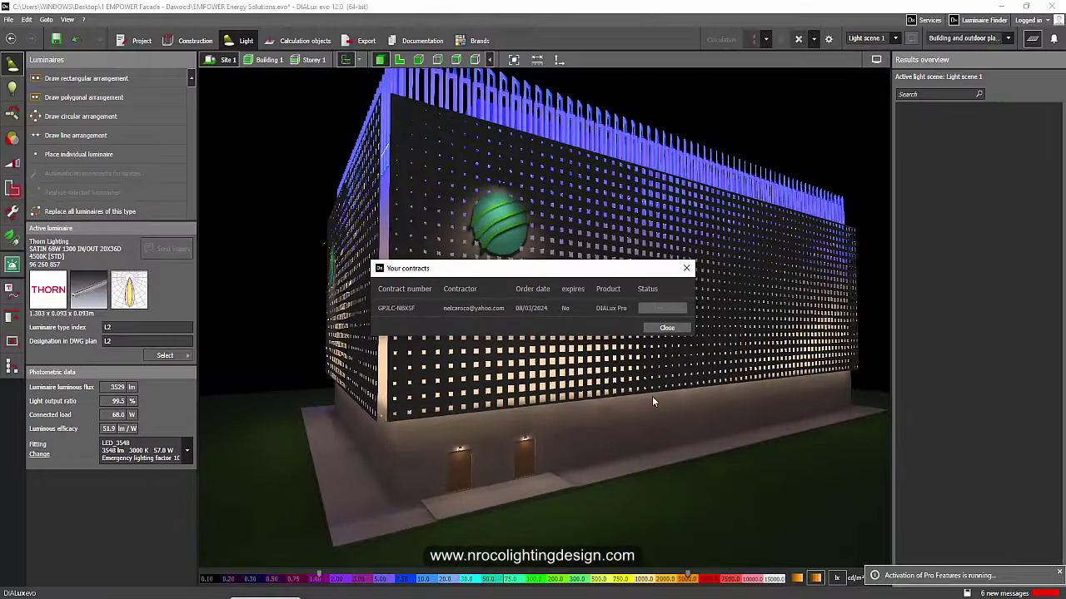
Import the TRY-SL26 IES file through the IES Import Wizard, keeping the 0.150 m housing size
left_click(666, 328)
right_click_drag(467, 283, 332, 278)
left_click(9, 20)
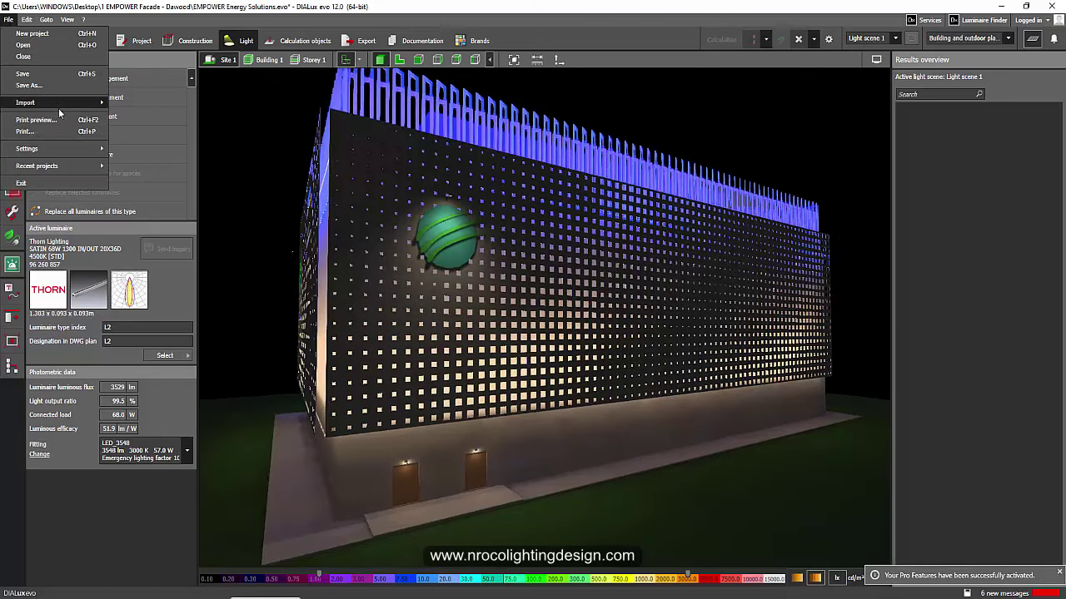
mouse_move(57, 105)
left_click(152, 148)
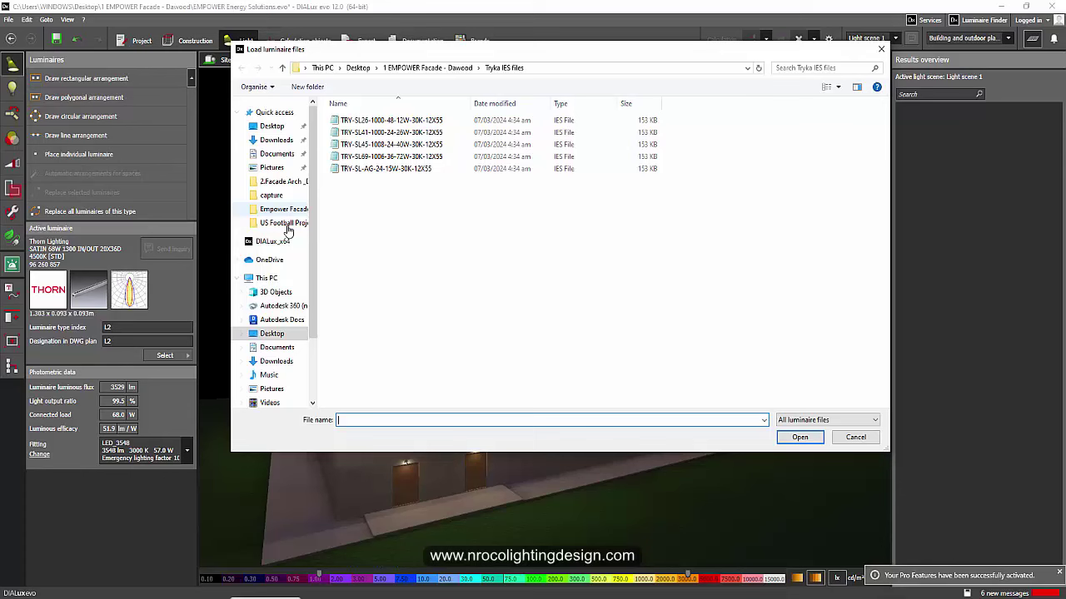
left_click(376, 122)
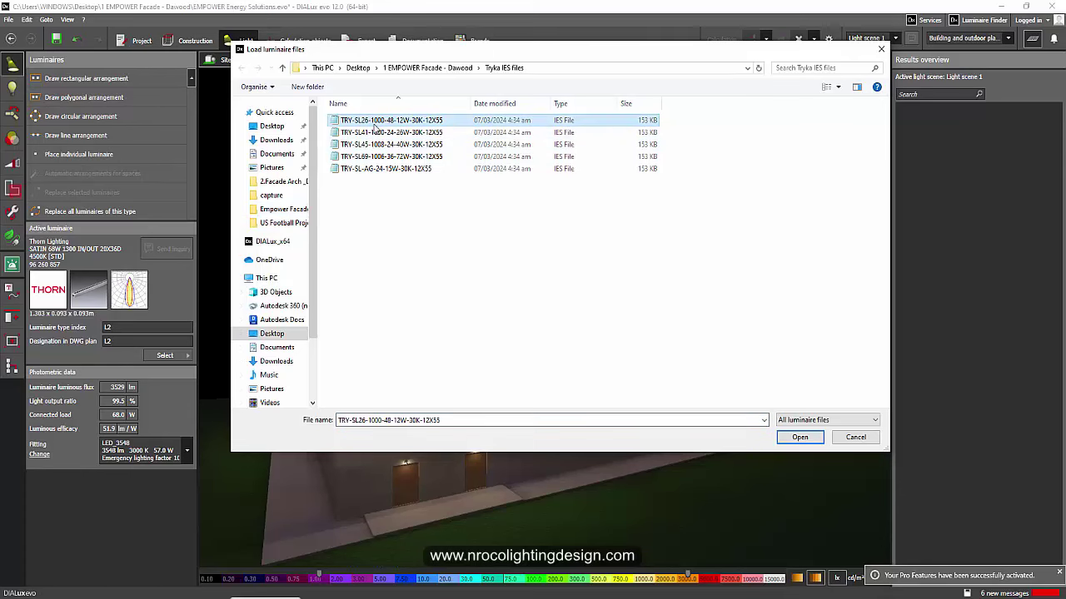
left_click(787, 436)
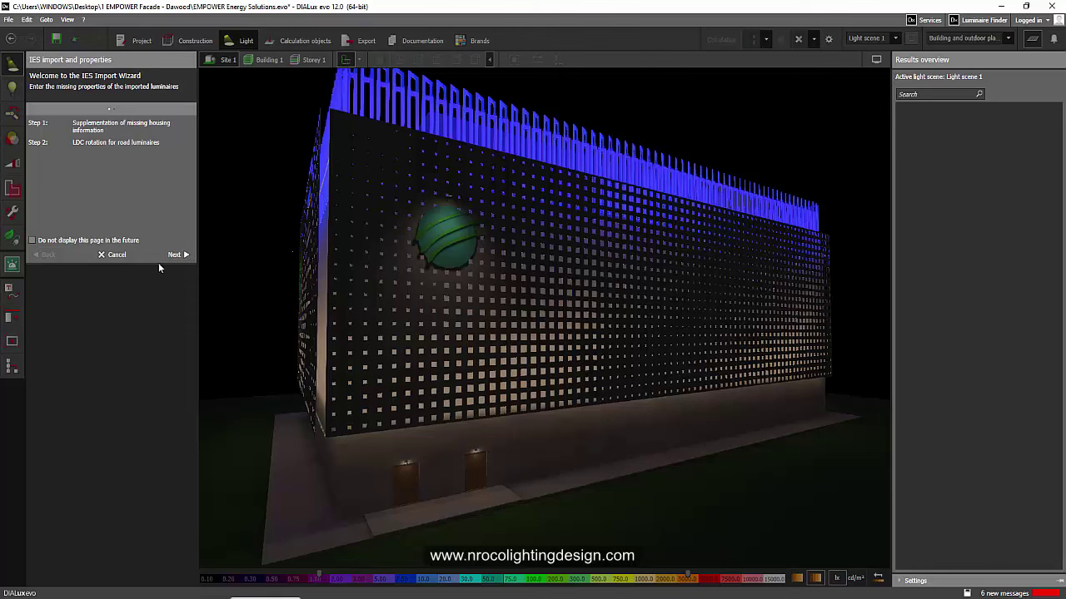
left_click(174, 254)
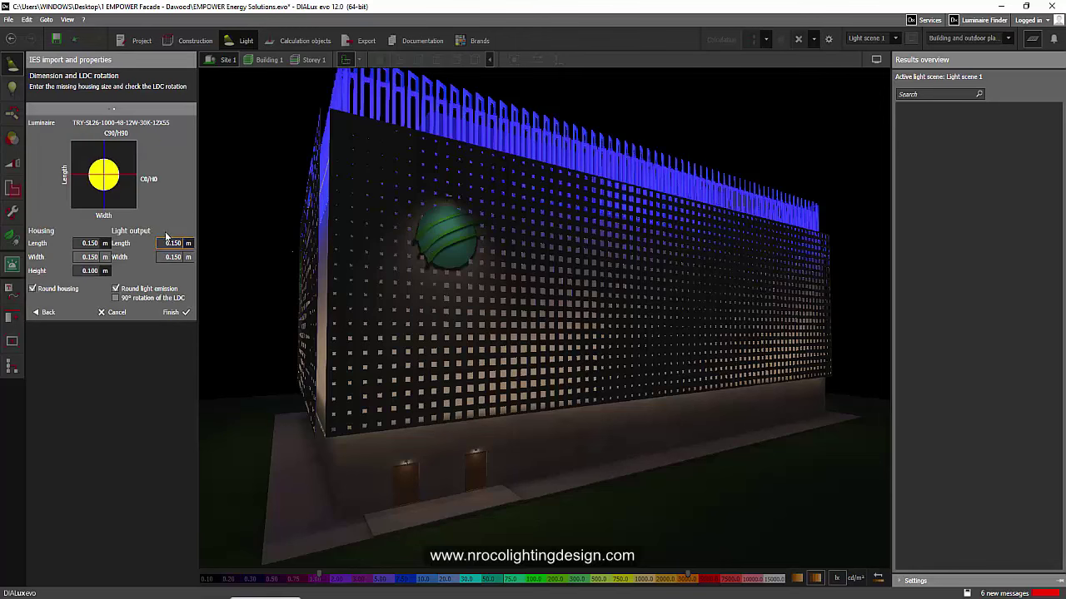
left_click(171, 313)
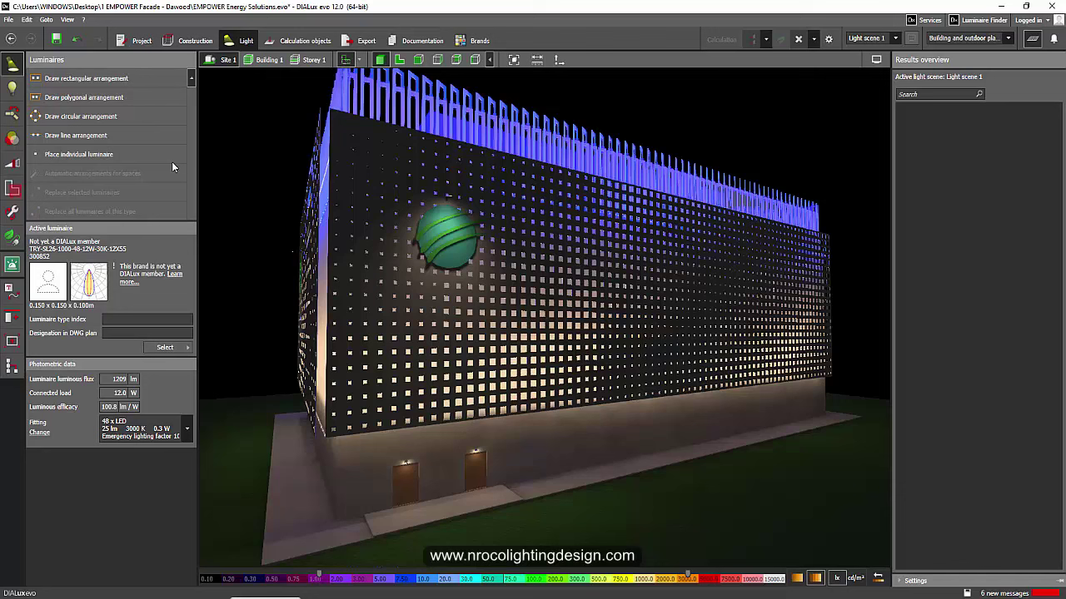
Place one TRY-SL26 luminaire on the pavement before the facade, accepting that results become invalid
left_click(81, 157)
left_click(297, 502)
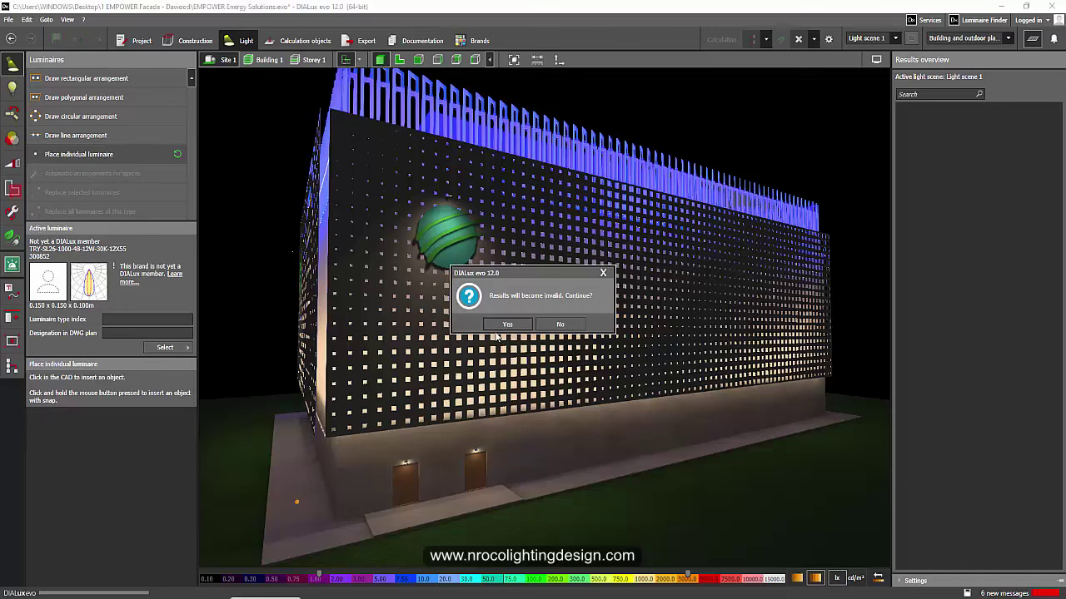
left_click(507, 324)
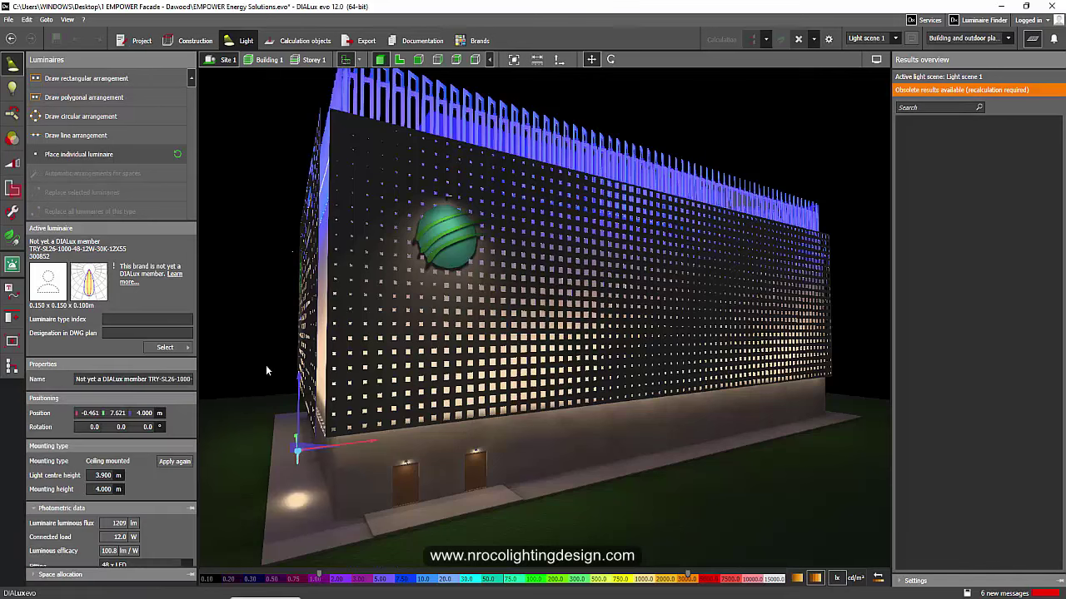
left_click(261, 329)
left_click_drag(272, 393, 466, 391)
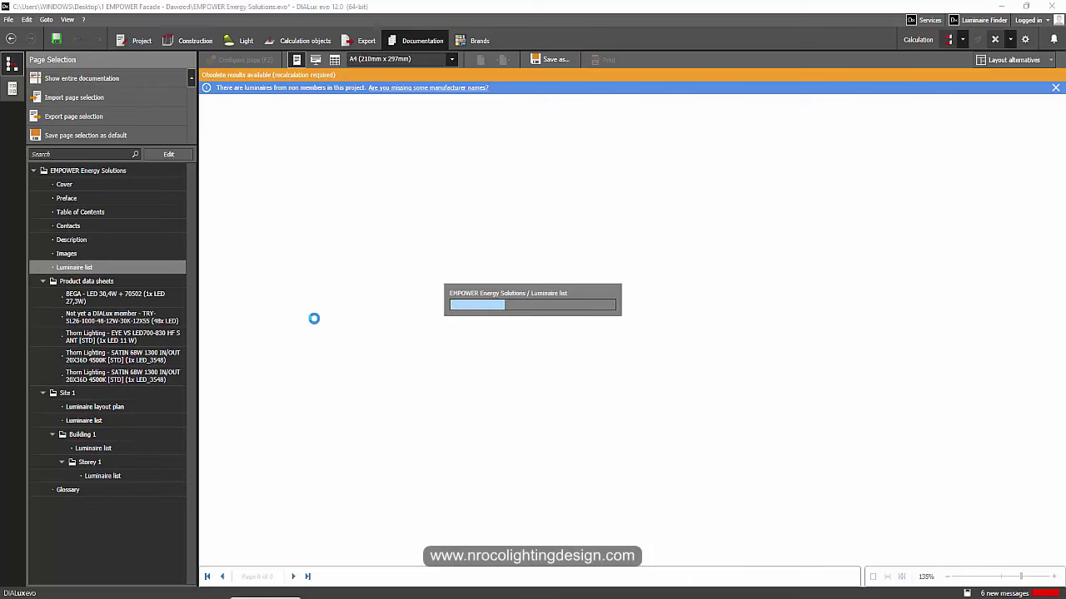
Switch the Luminaire list to the first compact table layout and scroll down to review it
left_click(986, 133)
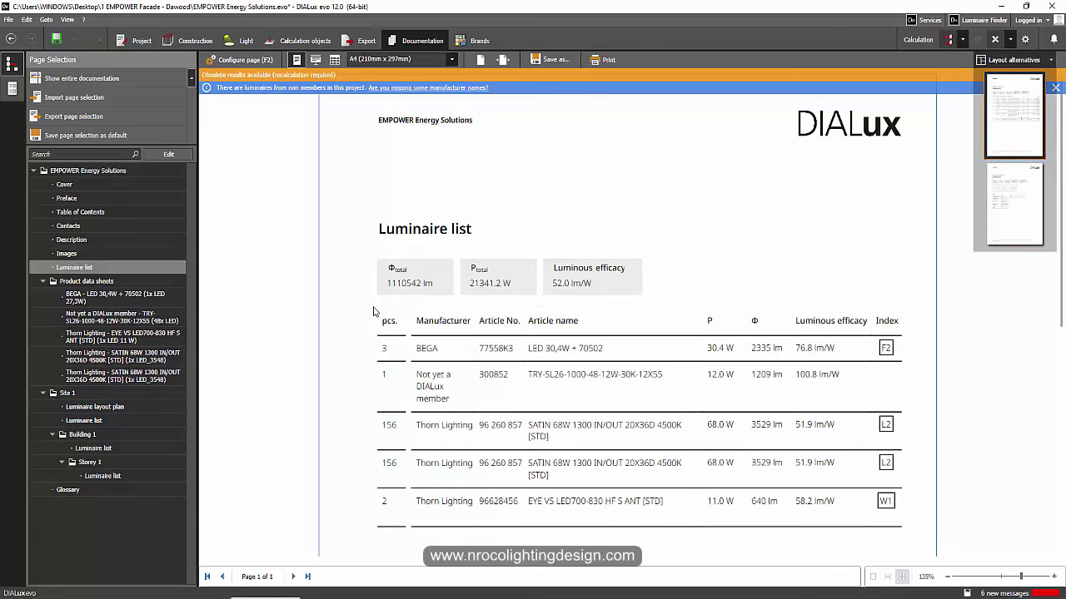
scroll(381, 312, "down", 2)
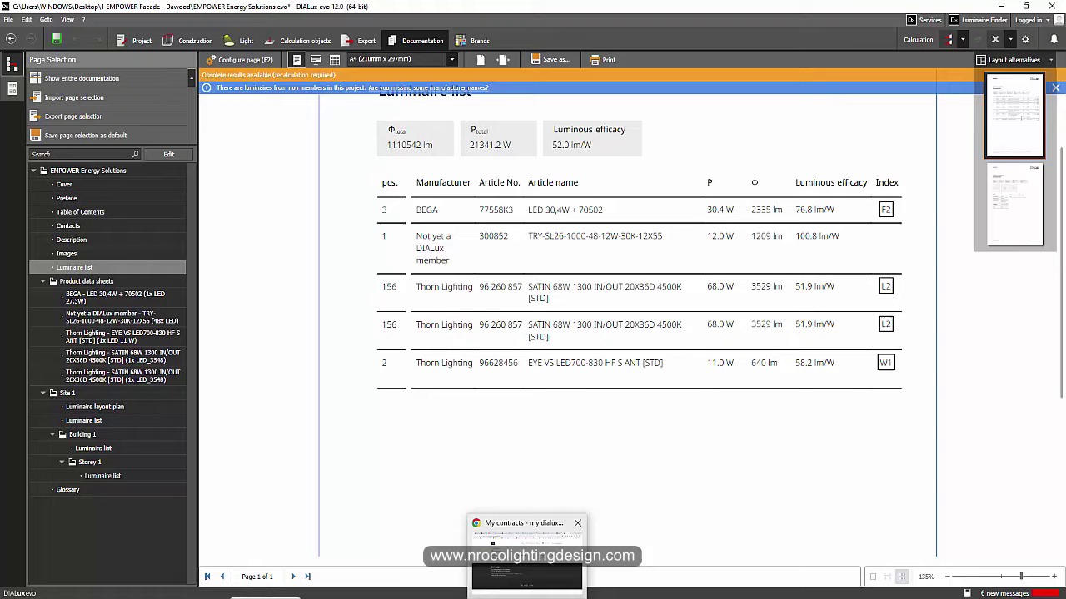
Visit the DIALux pricing and DIAL home tabs in Chrome, then return to the DIALux evo facade project
left_click(525, 528)
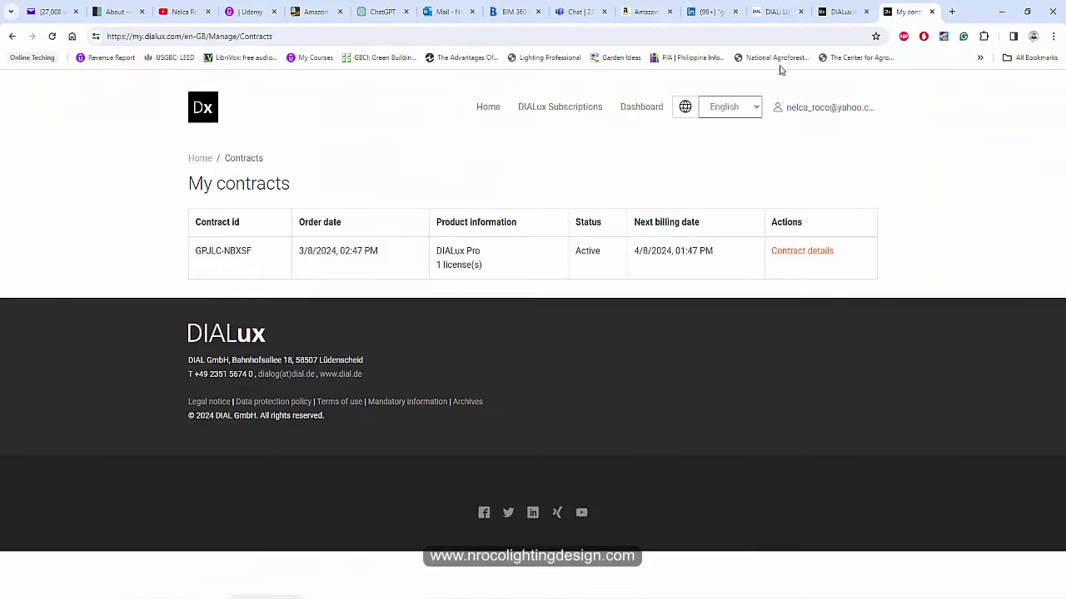
left_click(836, 11)
left_click(778, 11)
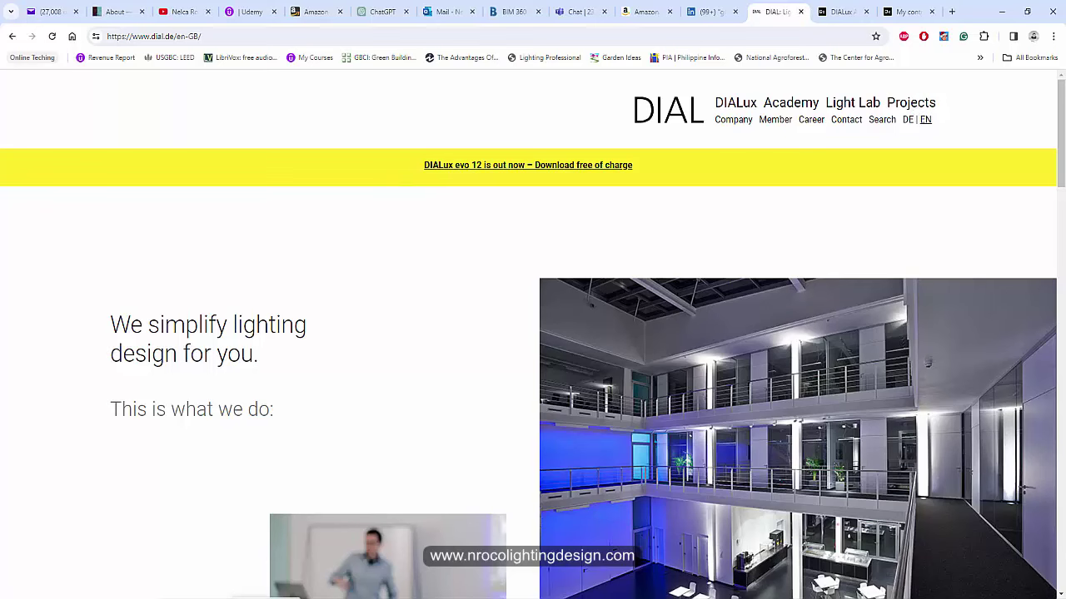
mouse_move(583, 596)
left_click(620, 576)
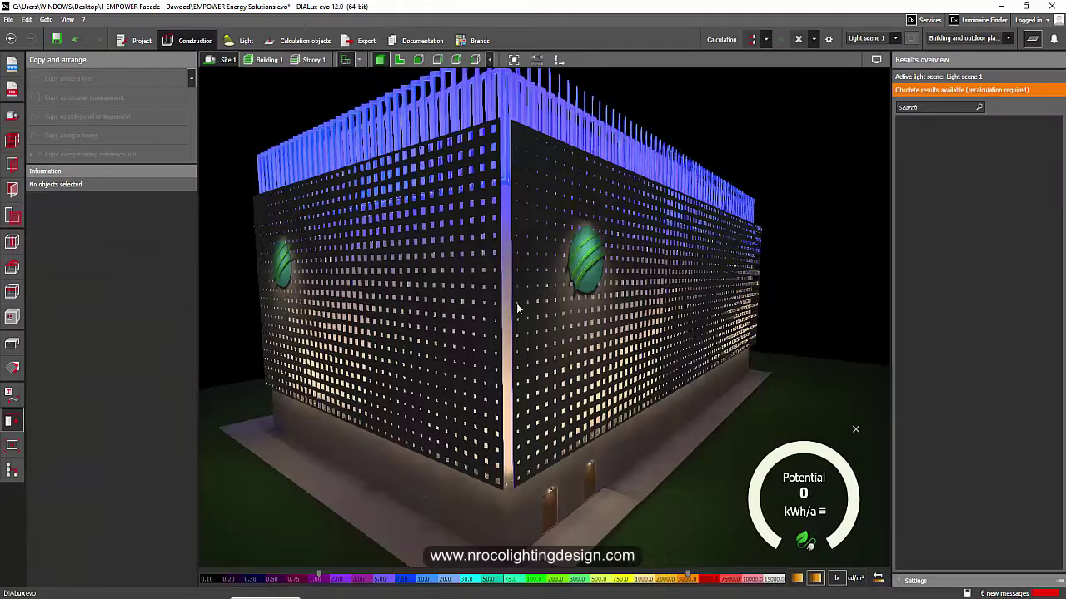
Orbit around the lit building from the side and right facade to a nearly frontal view
right_click_drag(516, 303, 541, 331)
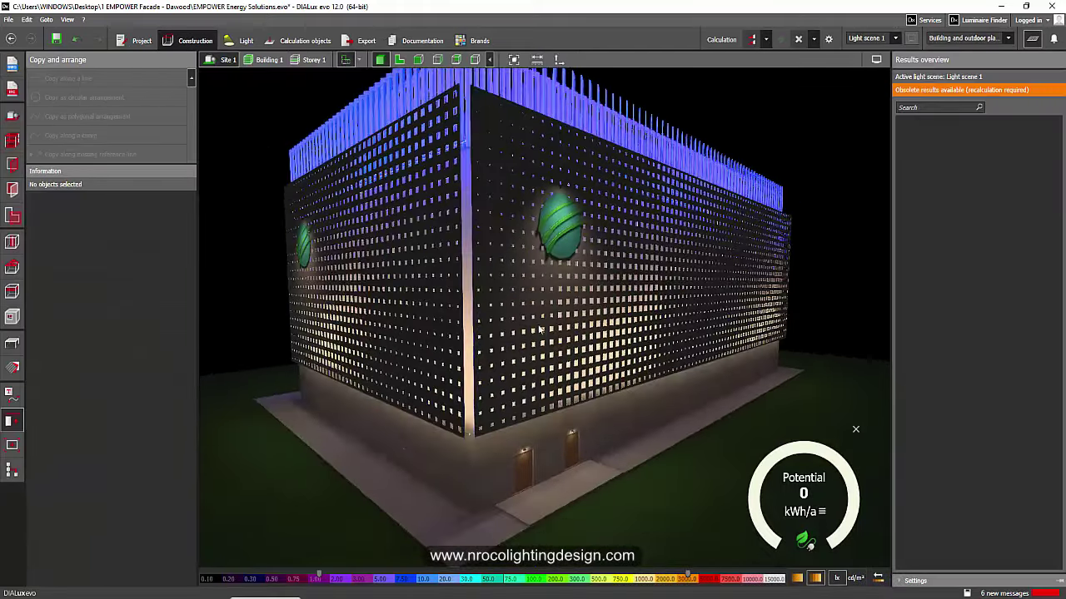
right_click_drag(599, 382, 640, 400)
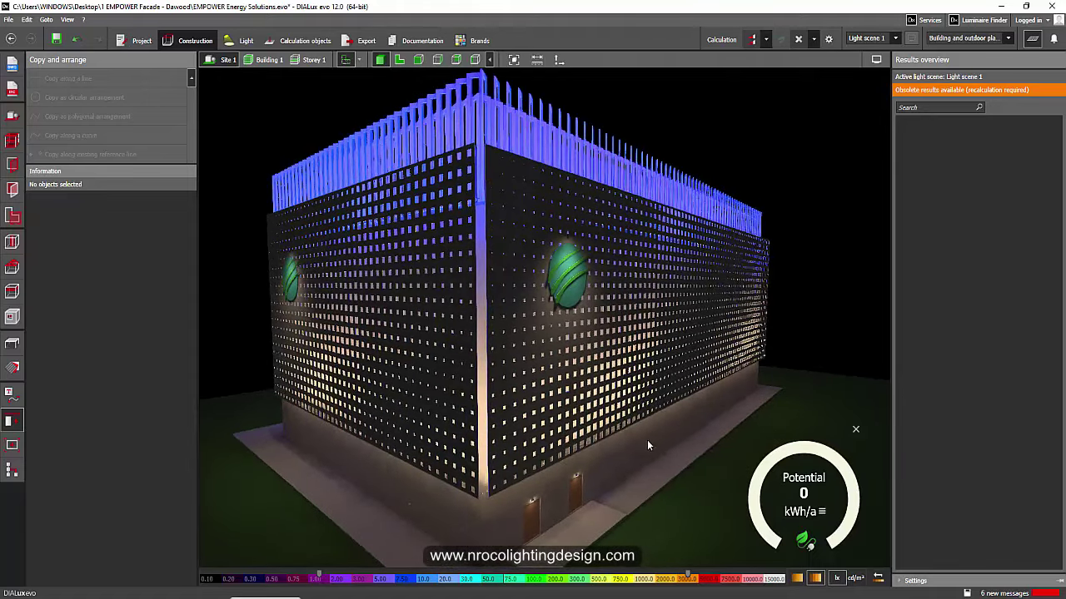
right_click_drag(676, 392, 676, 391)
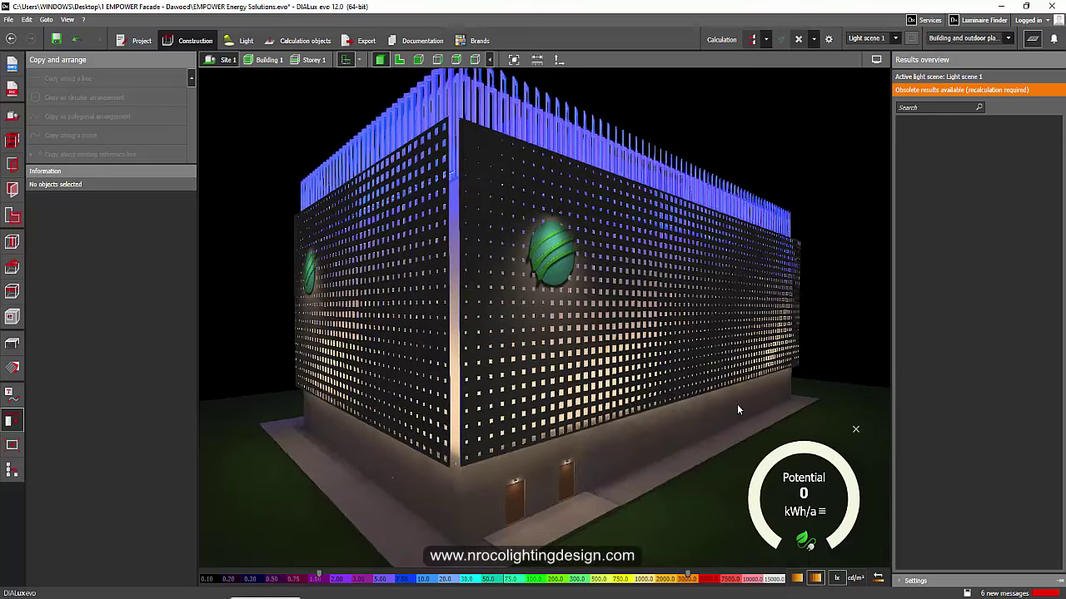
mouse_move(662, 423)
right_mouse_down()
mouse_move(682, 420)
mouse_move(625, 403)
mouse_move(582, 409)
mouse_move(661, 416)
right_mouse_up()
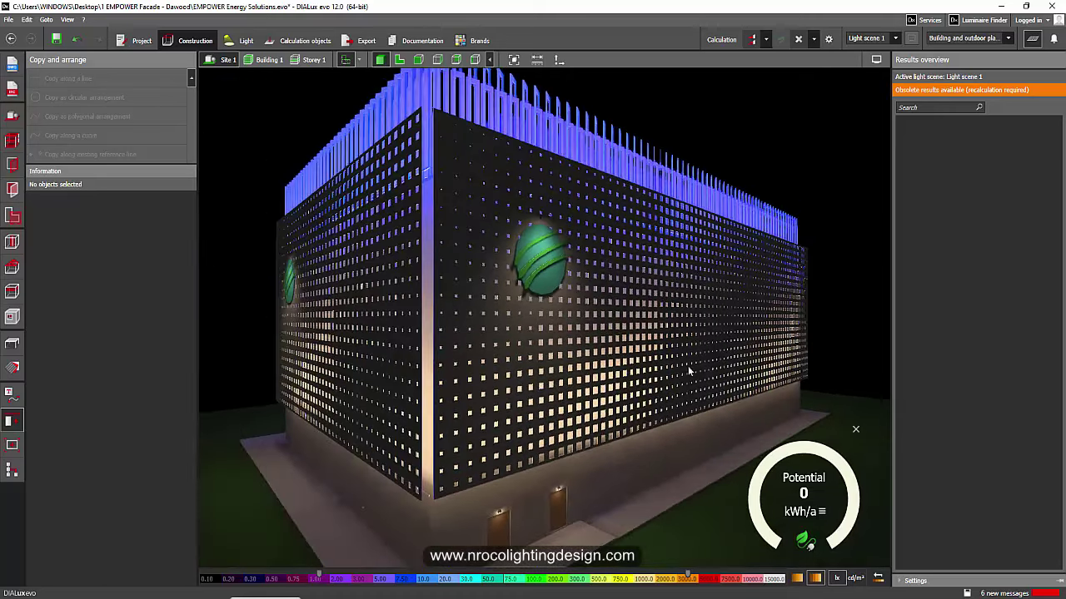